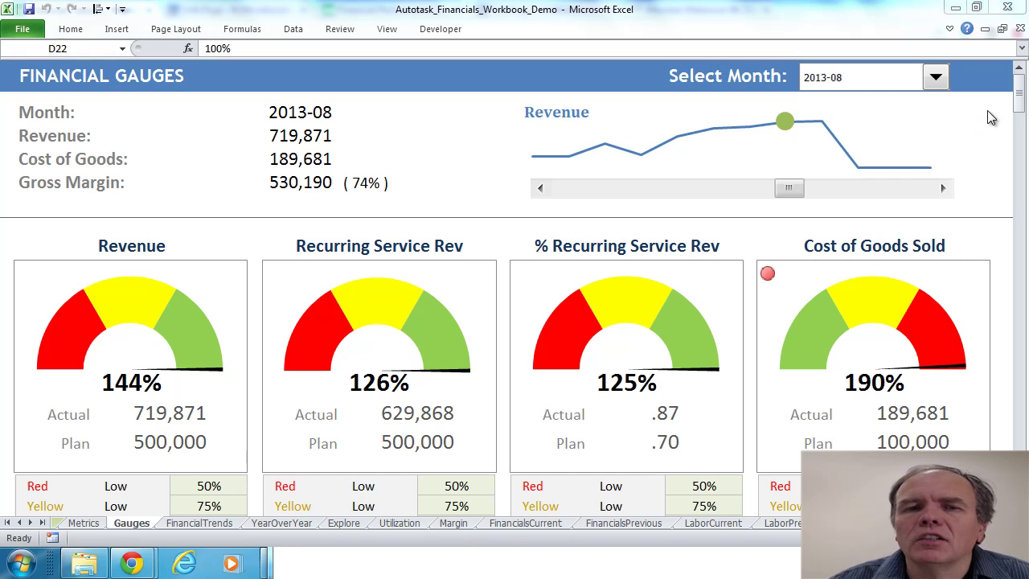
Step: Display the financial gauges for month 2013-07 and for month 2013-06
left_click(938, 78)
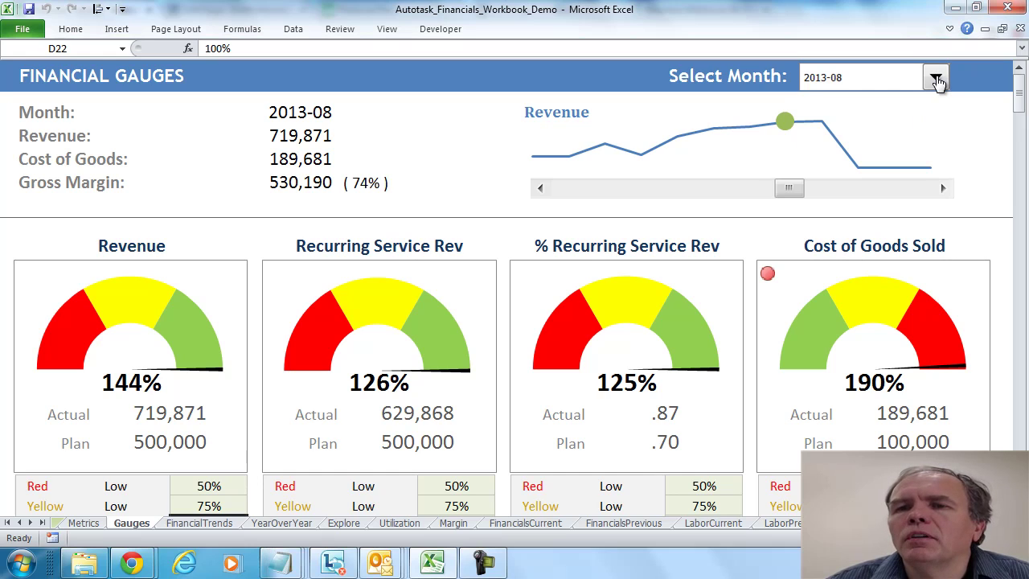
left_click(937, 78)
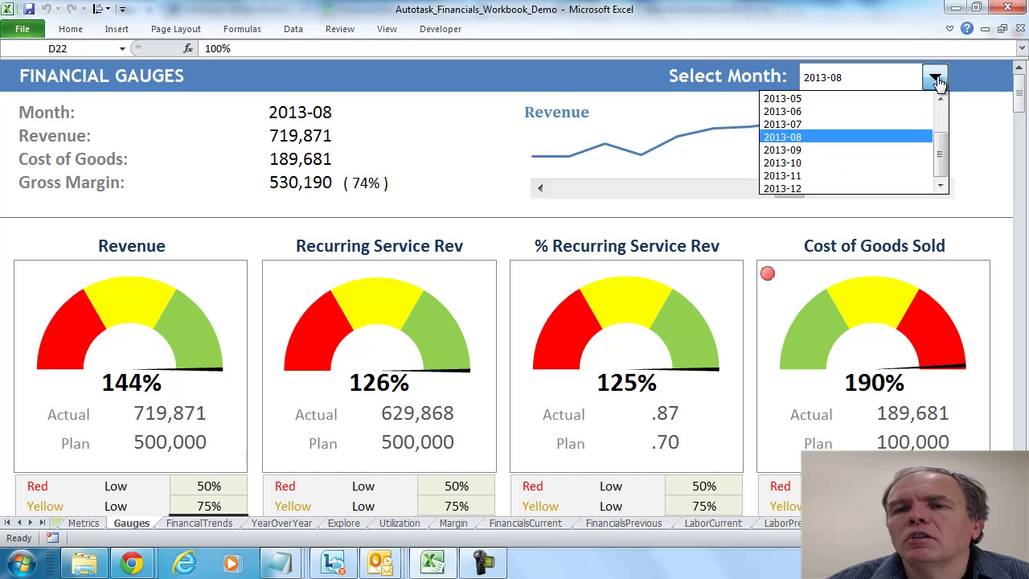
left_click(885, 126)
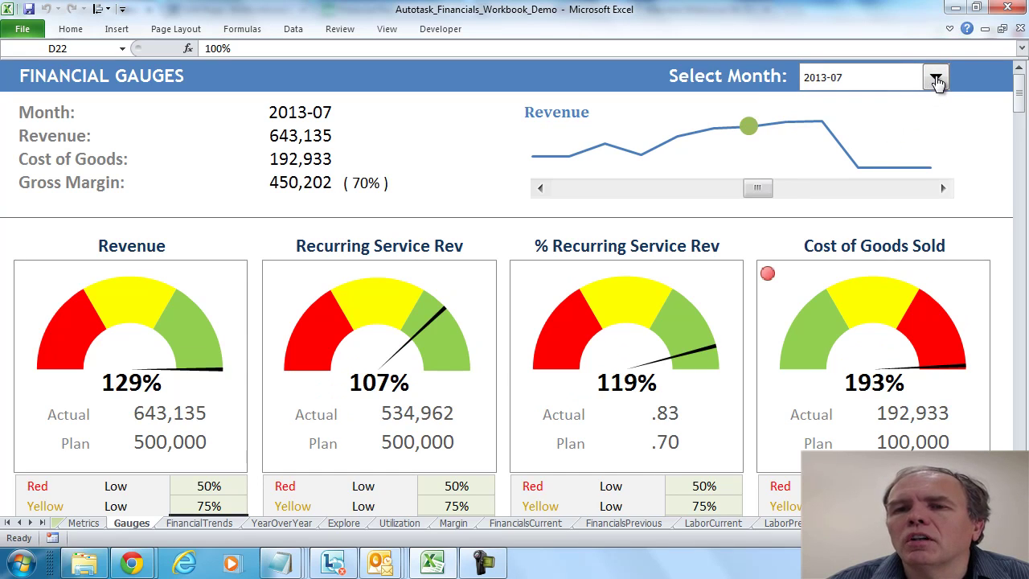
left_click(938, 78)
left_click(903, 110)
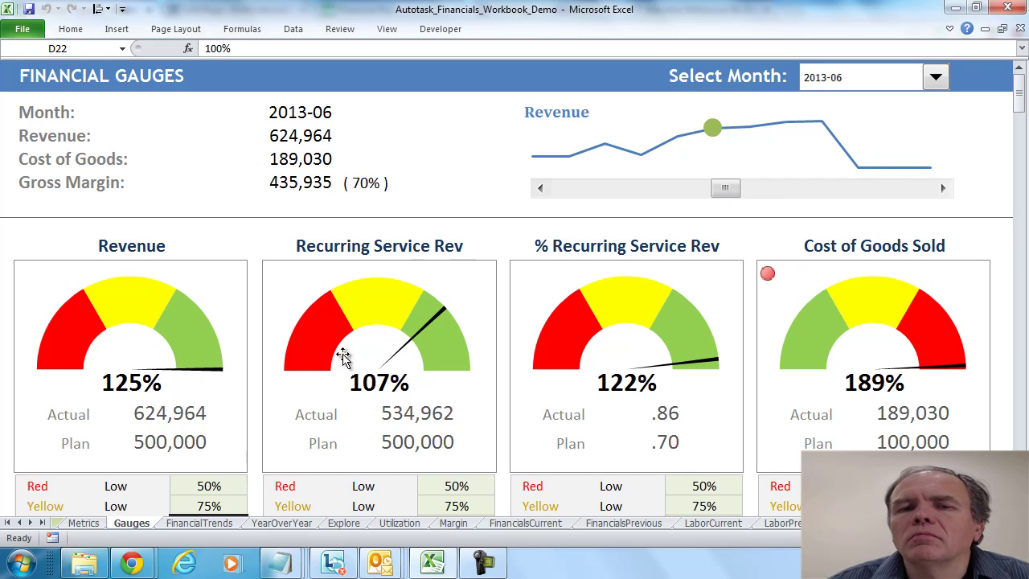
Step: Move the Revenue timeline slider back to 2013-01 and advance it month by month to 2013-06
left_click(542, 190)
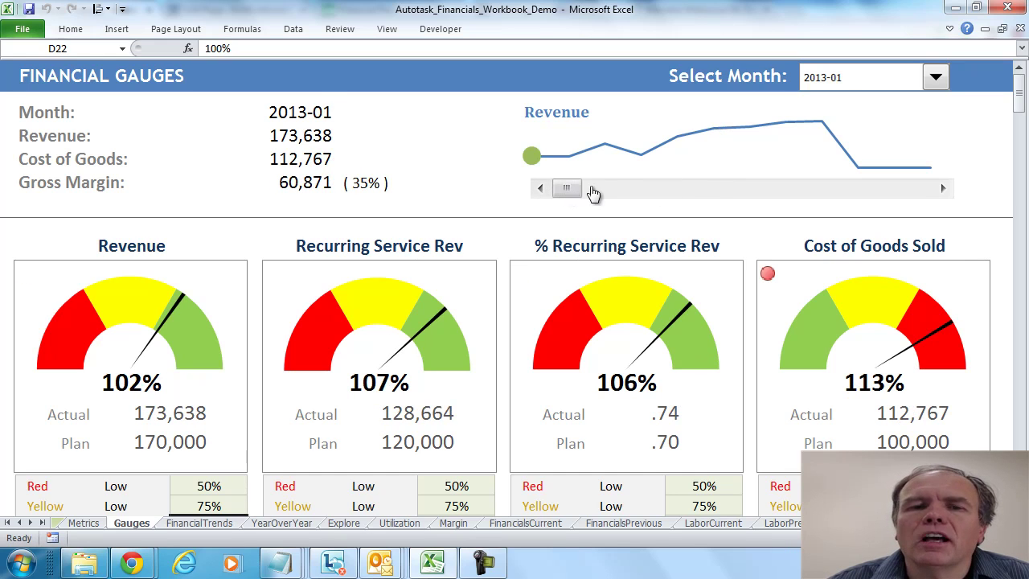
left_click(945, 189)
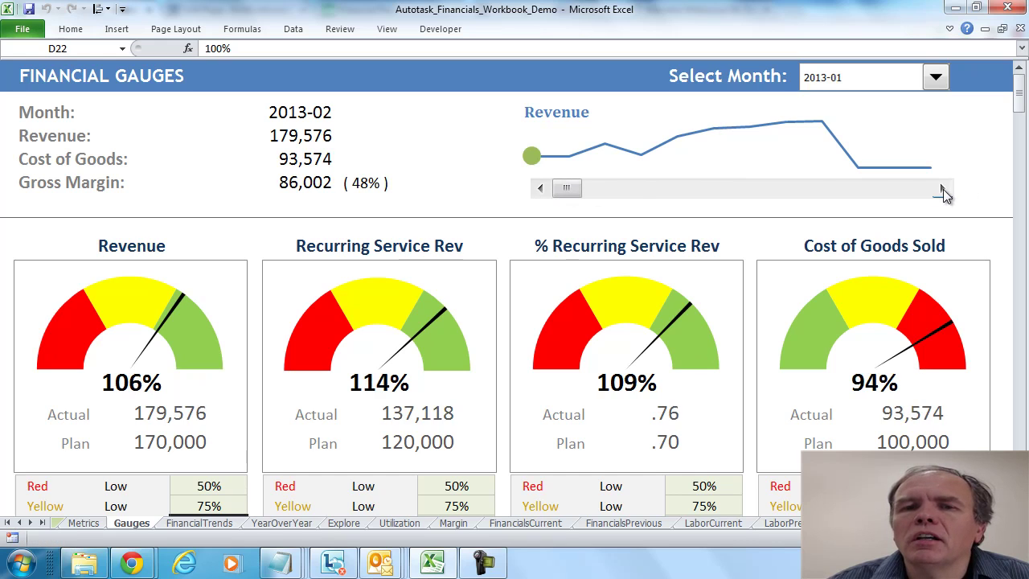
left_click(945, 190)
left_click(944, 190)
left_click(944, 190)
left_click(945, 190)
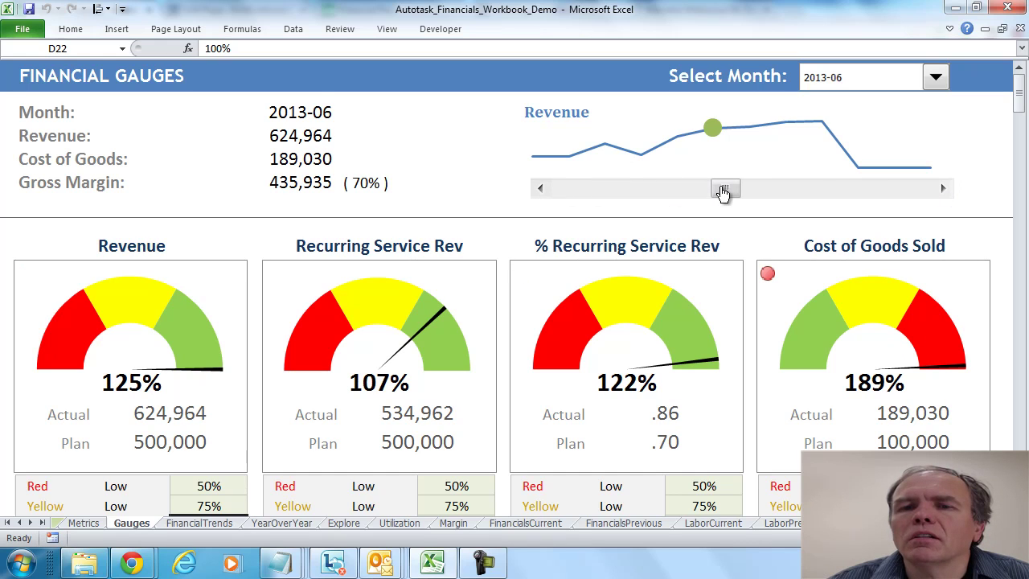
Step: Slide the Revenue timeline back to 2013-04, and return the selected month to 2013-08
left_click_drag(724, 188, 655, 197)
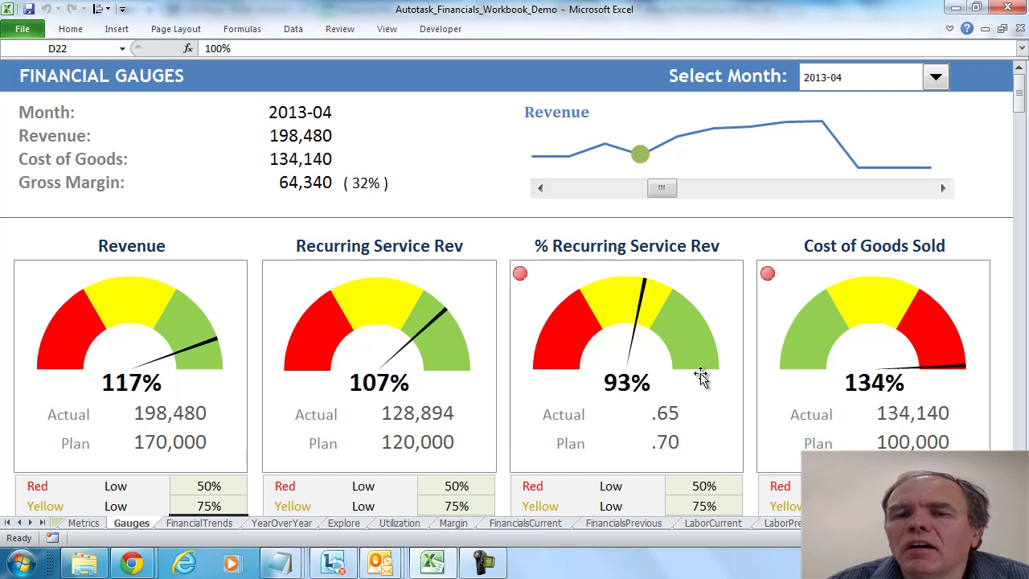
mouse_move(659, 317)
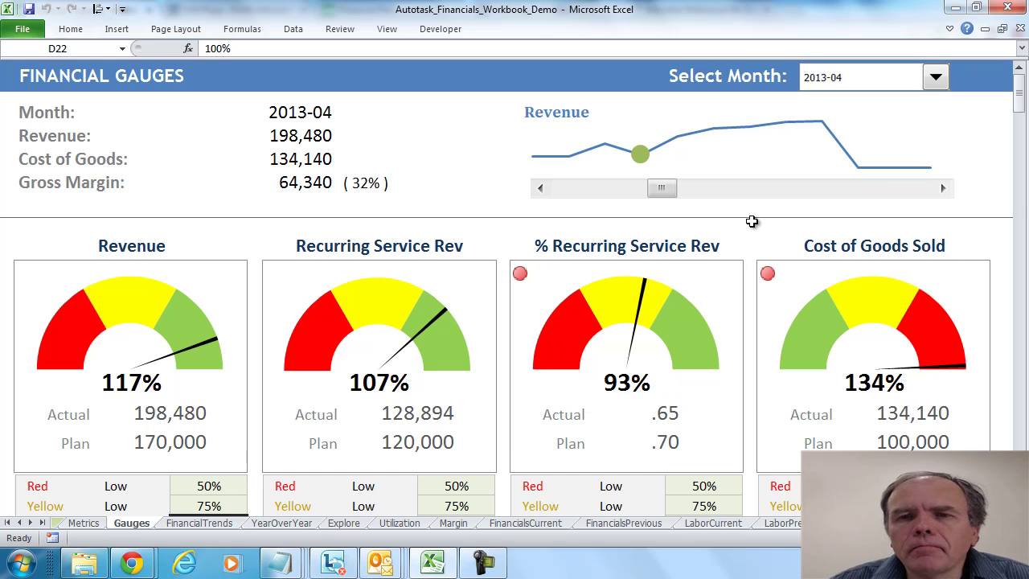
left_click(935, 78)
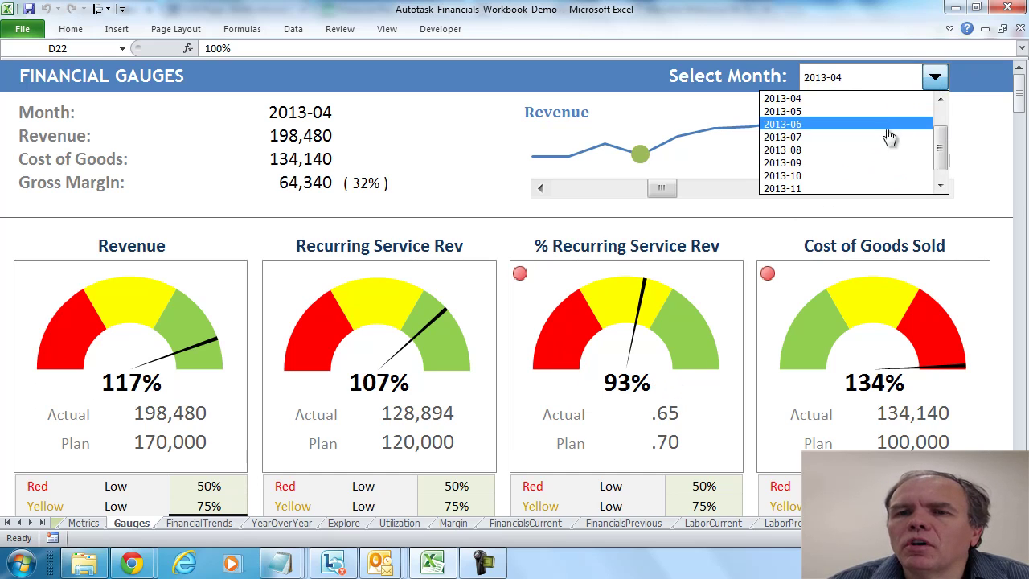
left_click(885, 154)
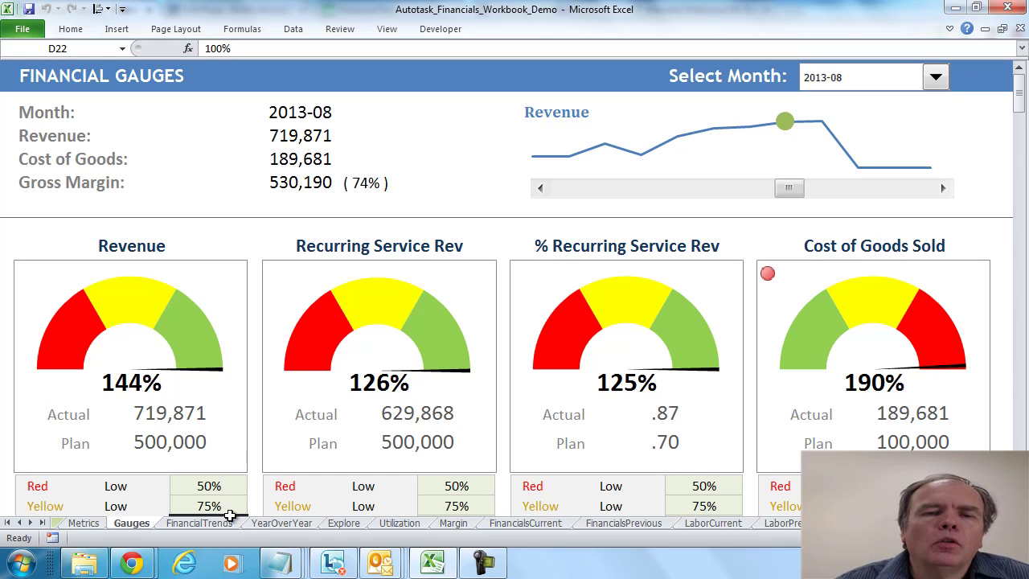
Step: Set the Chart High value of the Revenue gauge to 160%
left_click(212, 485)
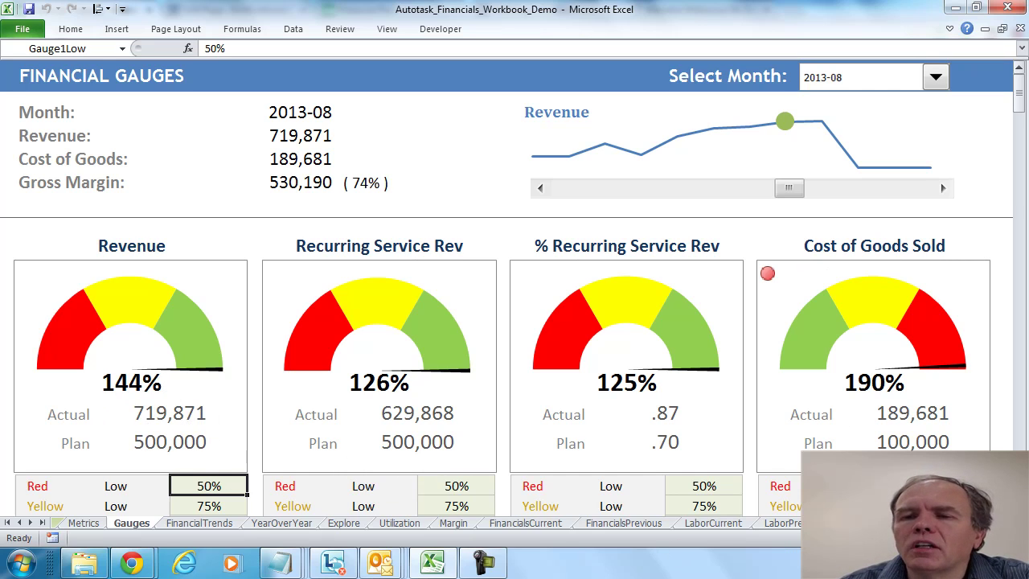
scroll(515, 322, "down", 1)
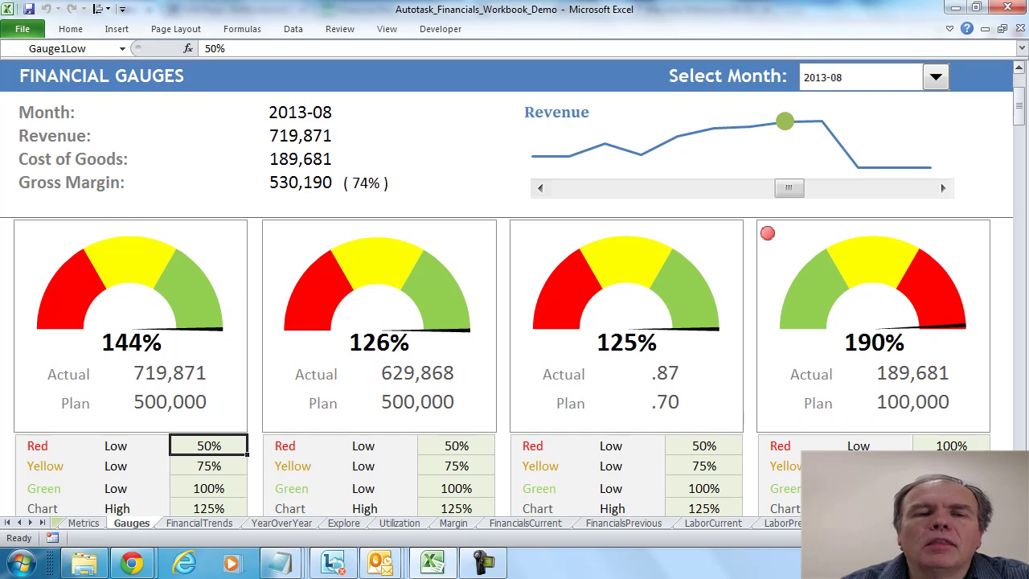
left_click(217, 507)
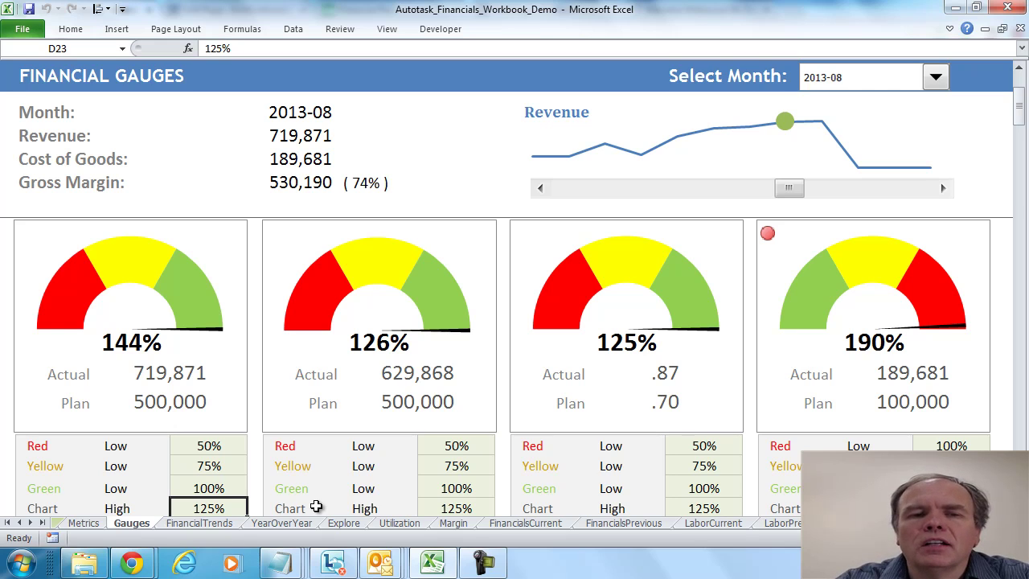
type("1")
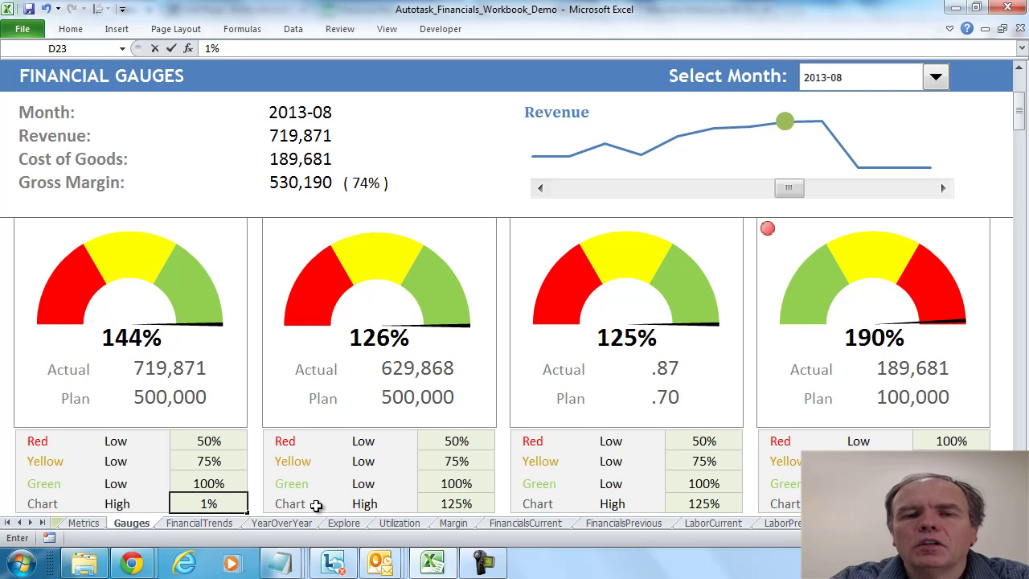
type("60")
key("Return")
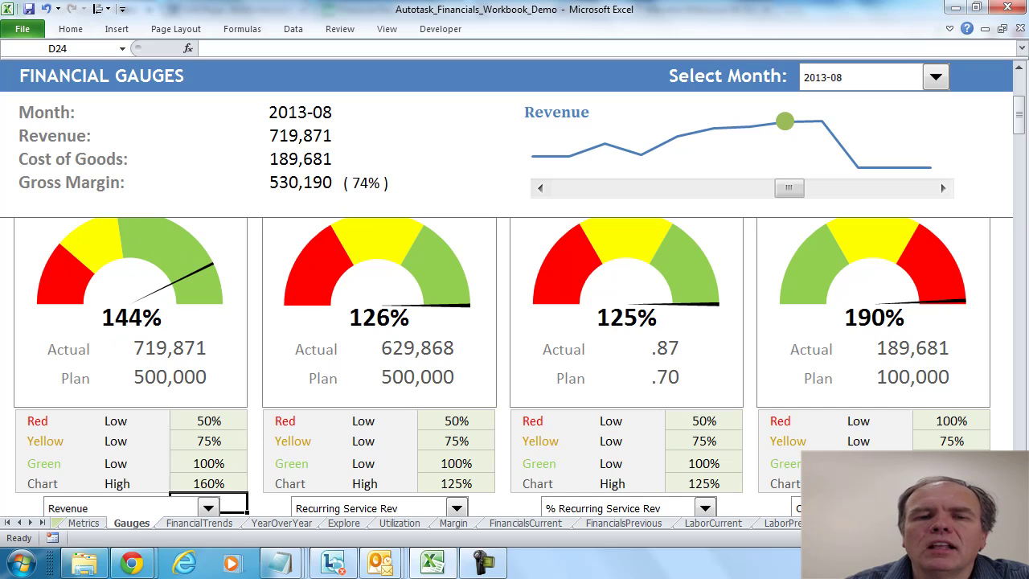
Step: Switch the metric of the Revenue gauge to YTD: Revenue
scroll(520, 306, "down", 1)
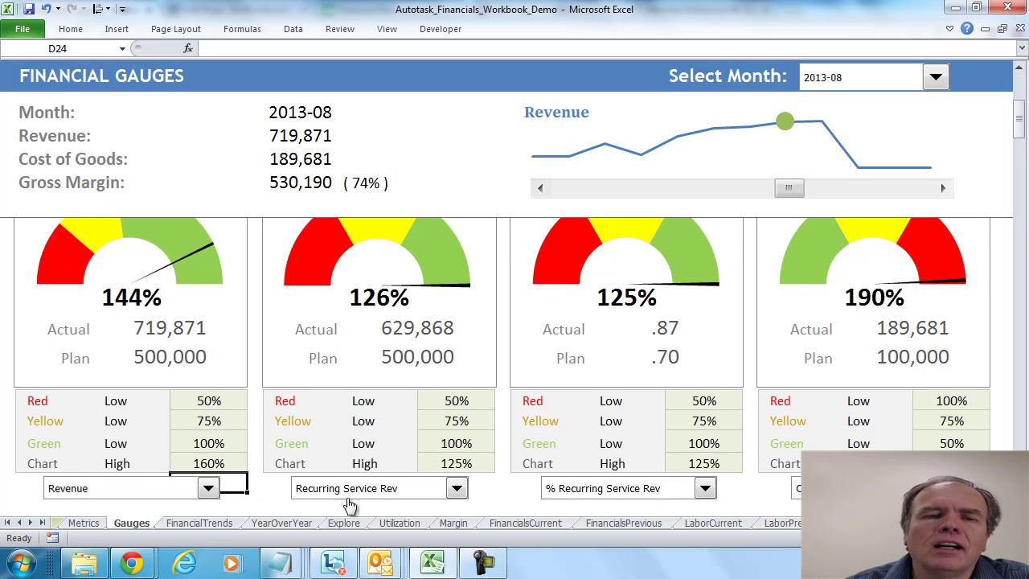
left_click(207, 488)
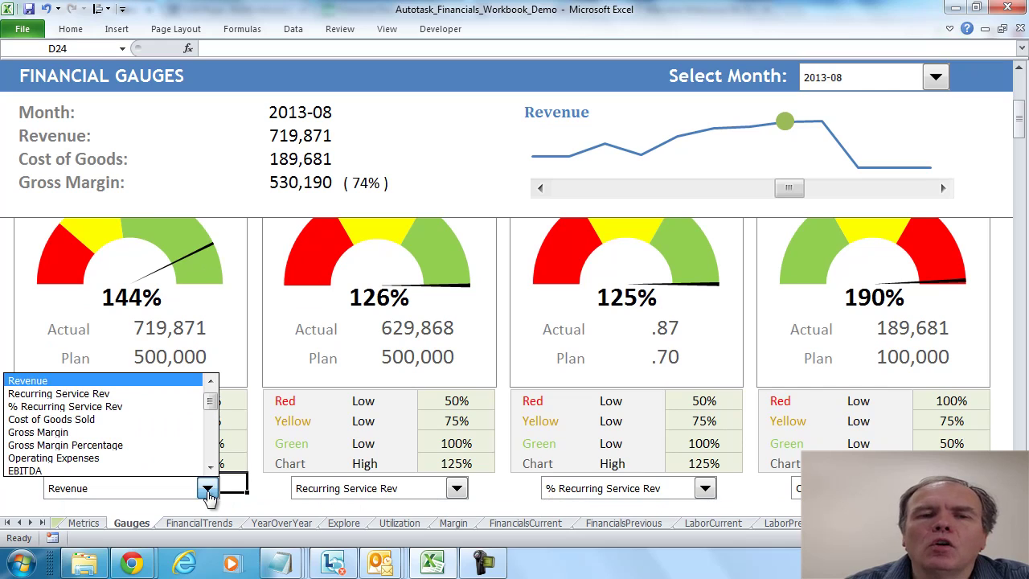
left_click(211, 396)
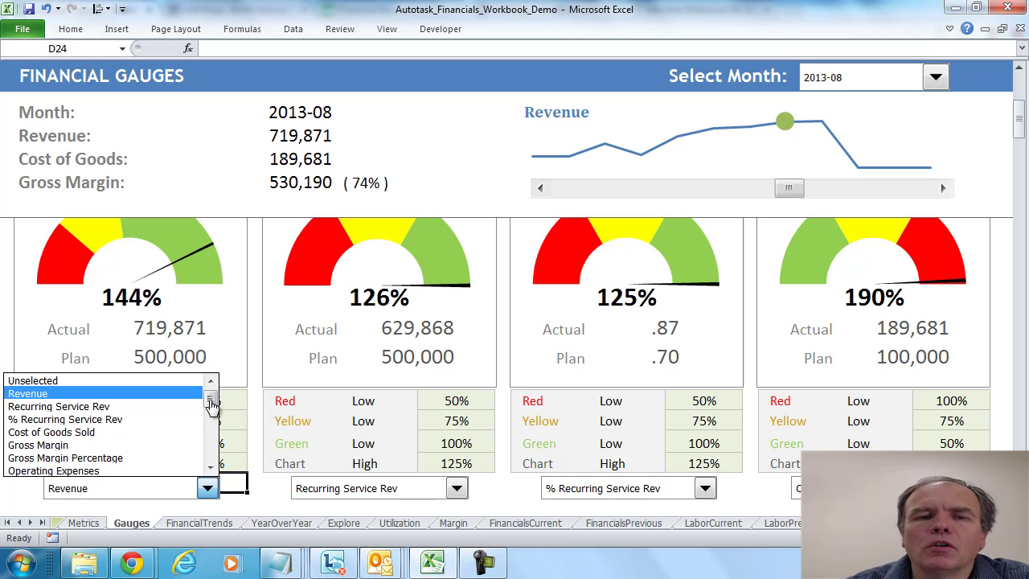
left_click_drag(210, 402, 209, 426)
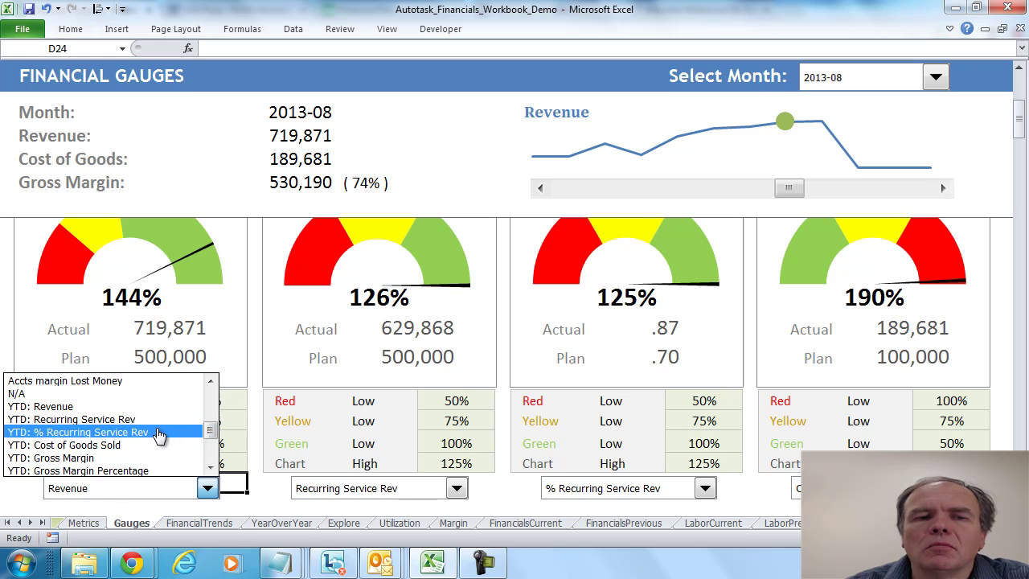
left_click(141, 406)
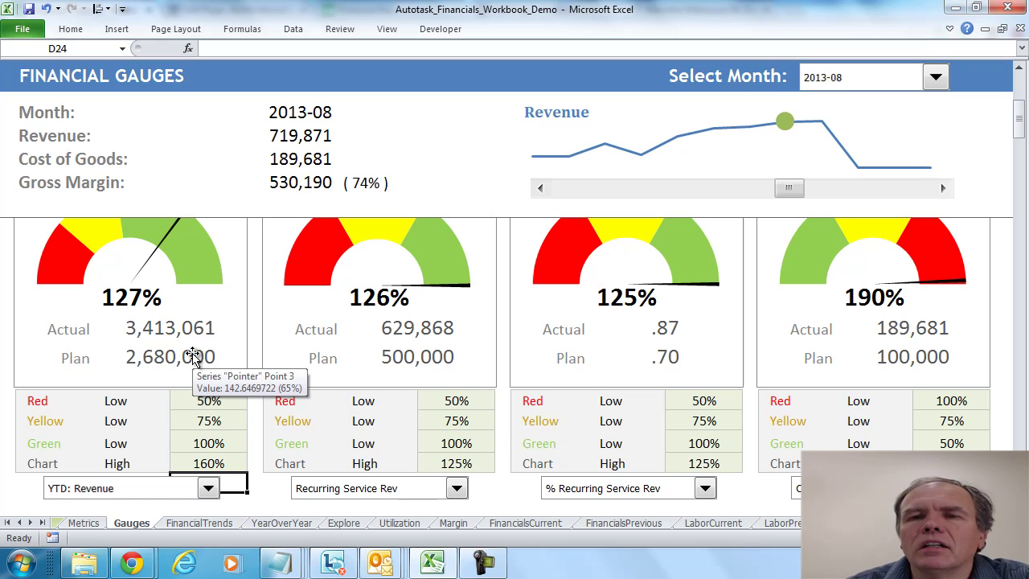
Step: Change the selected month to 2013-09 and return to the first row of gauges
left_click(935, 79)
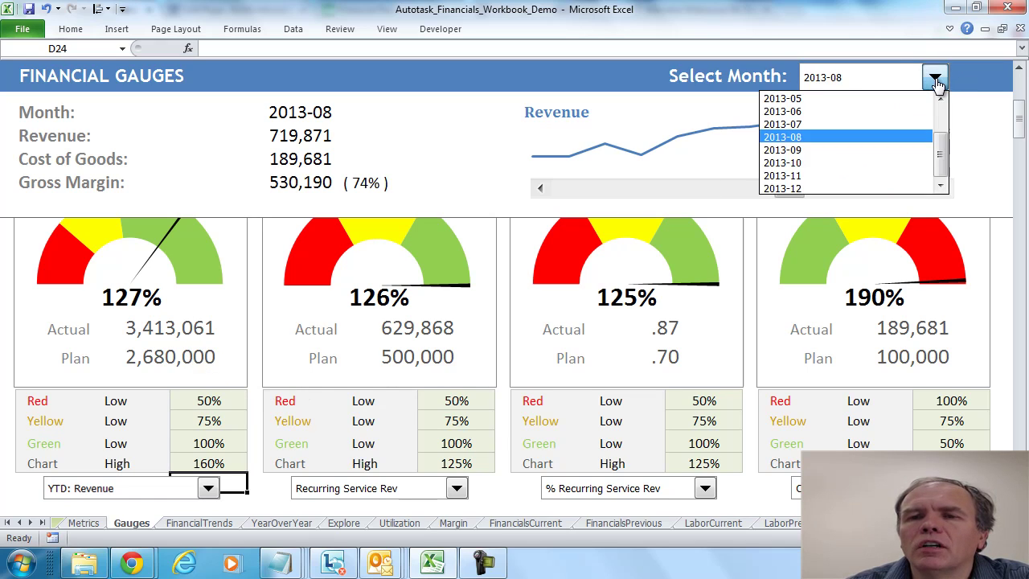
left_click(882, 152)
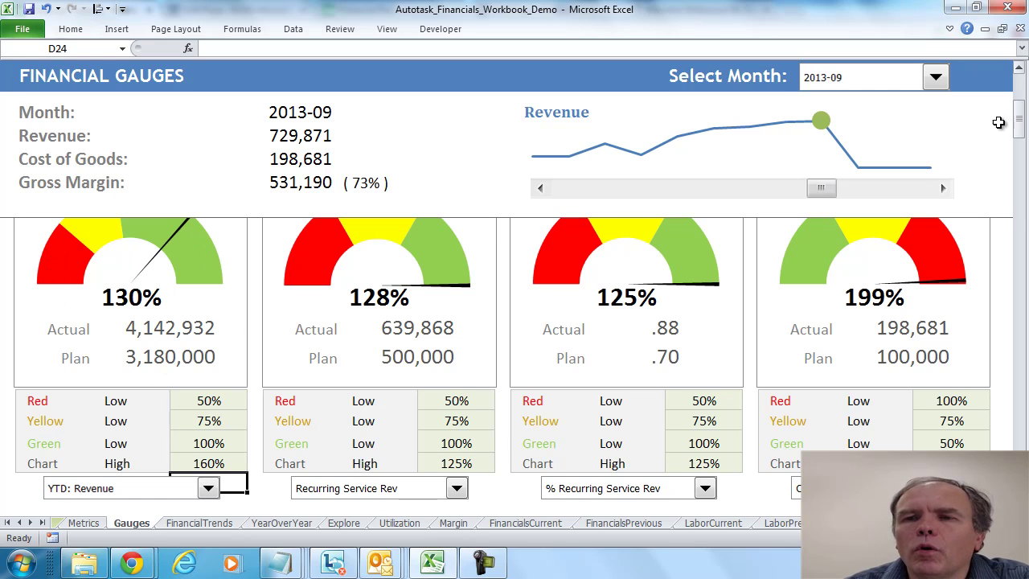
left_click(1020, 69)
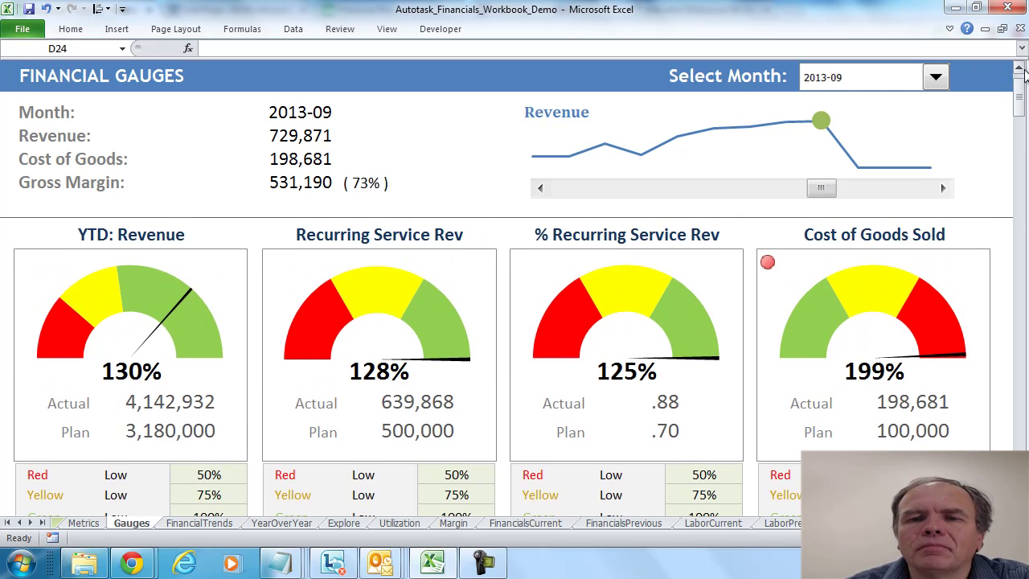
left_click(1019, 70)
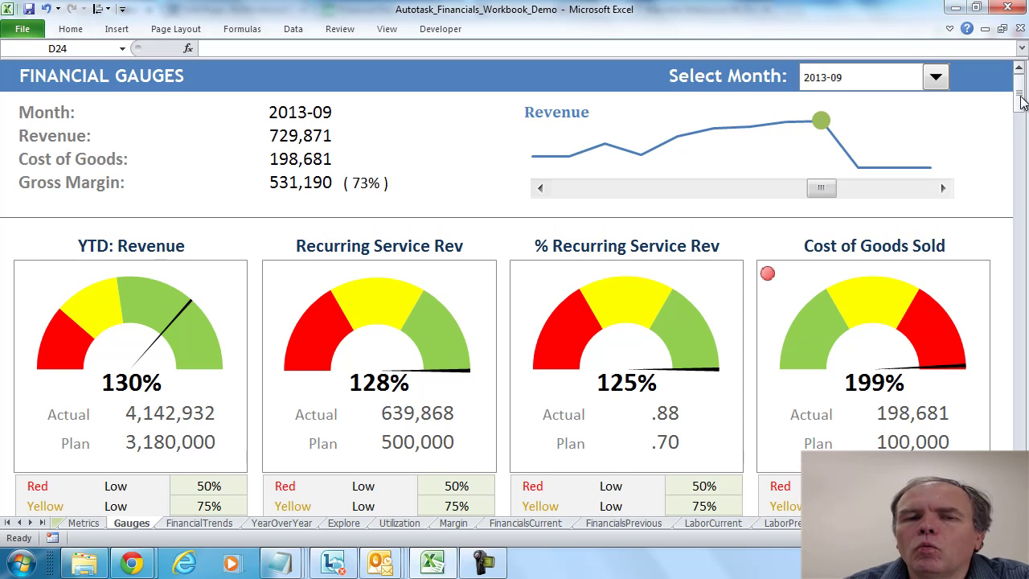
mouse_move(1021, 98)
left_mouse_down()
mouse_move(1025, 438)
mouse_move(1021, 98)
left_mouse_up()
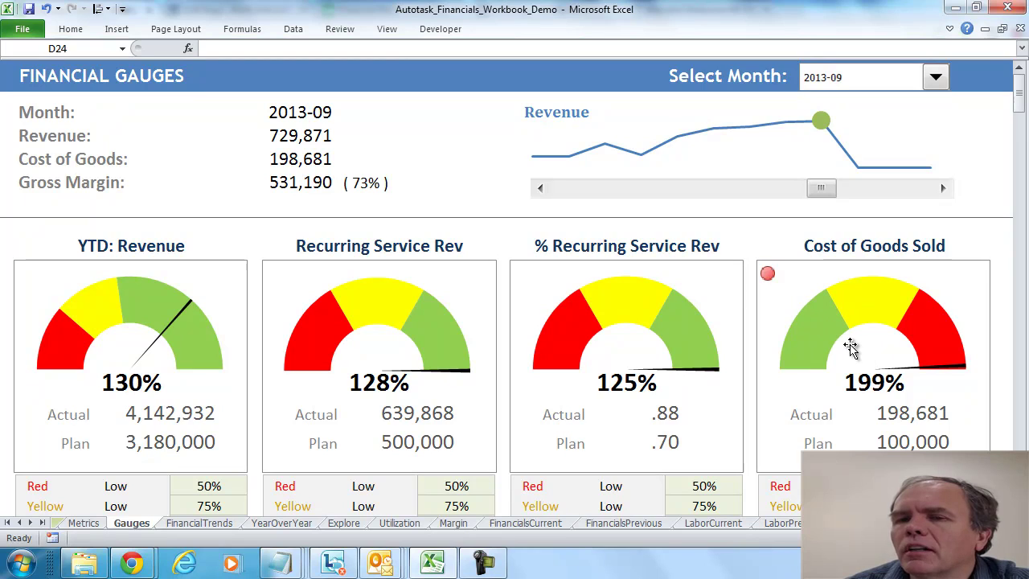
Step: Set the Chart High value of the Cost of Goods Sold gauge to 220%
mouse_move(850, 347)
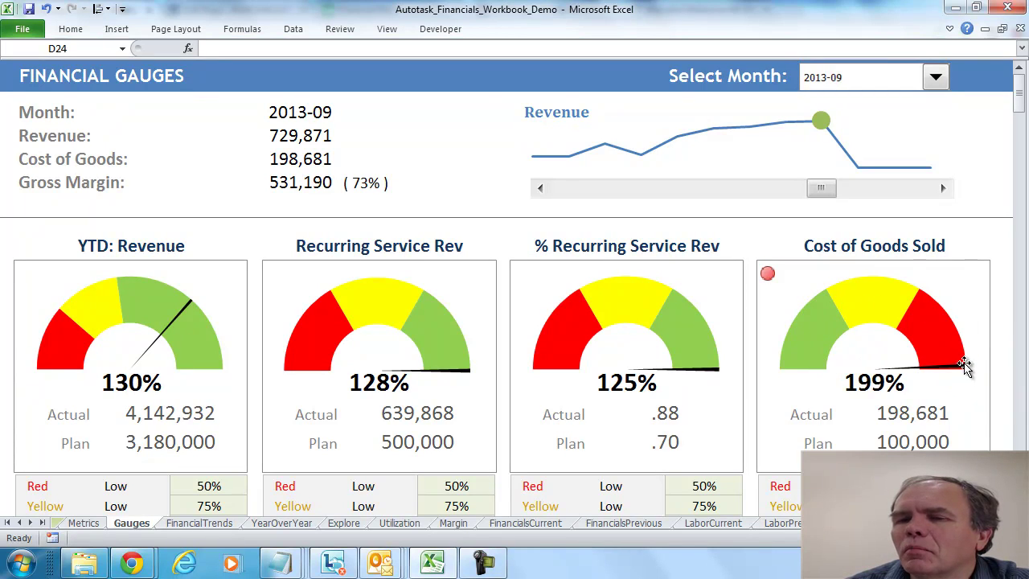
mouse_move(549, 356)
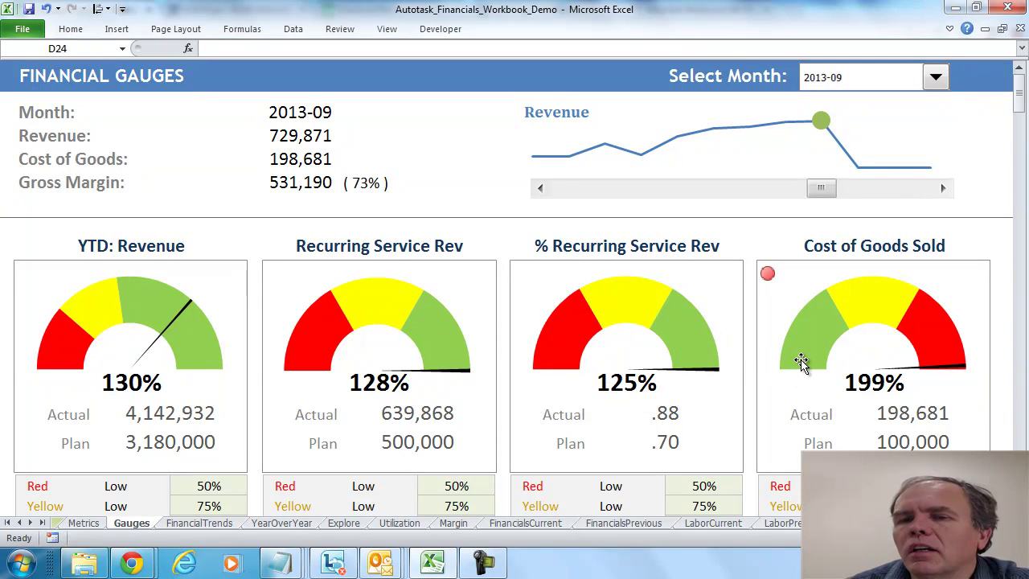
mouse_move(847, 314)
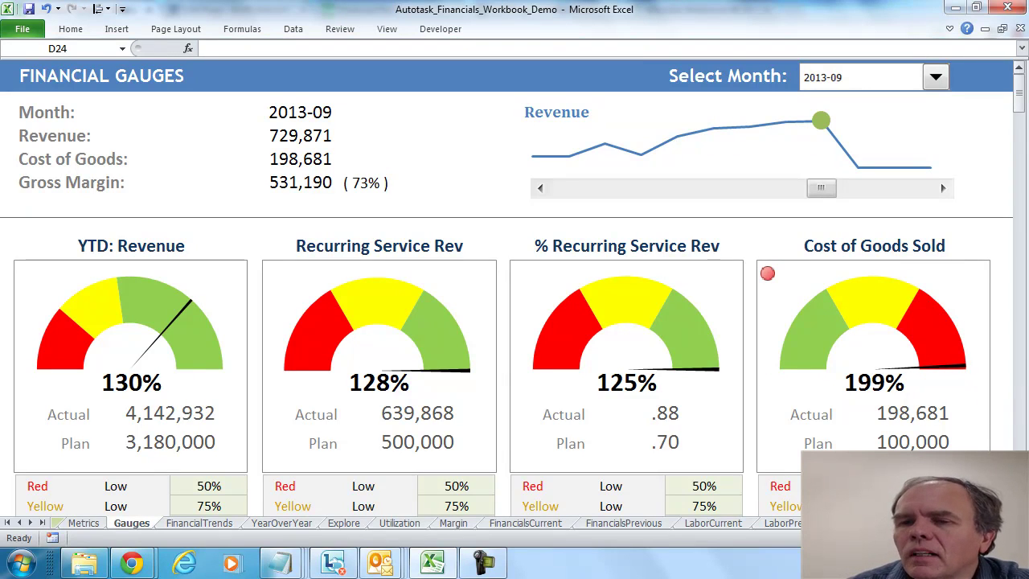
scroll(798, 406, "down", 2)
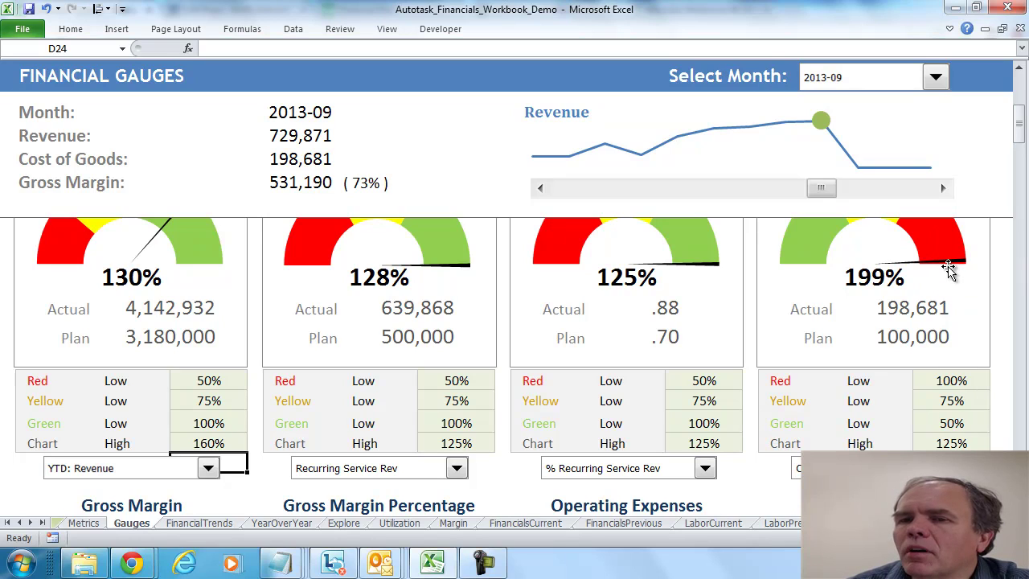
left_click(982, 447)
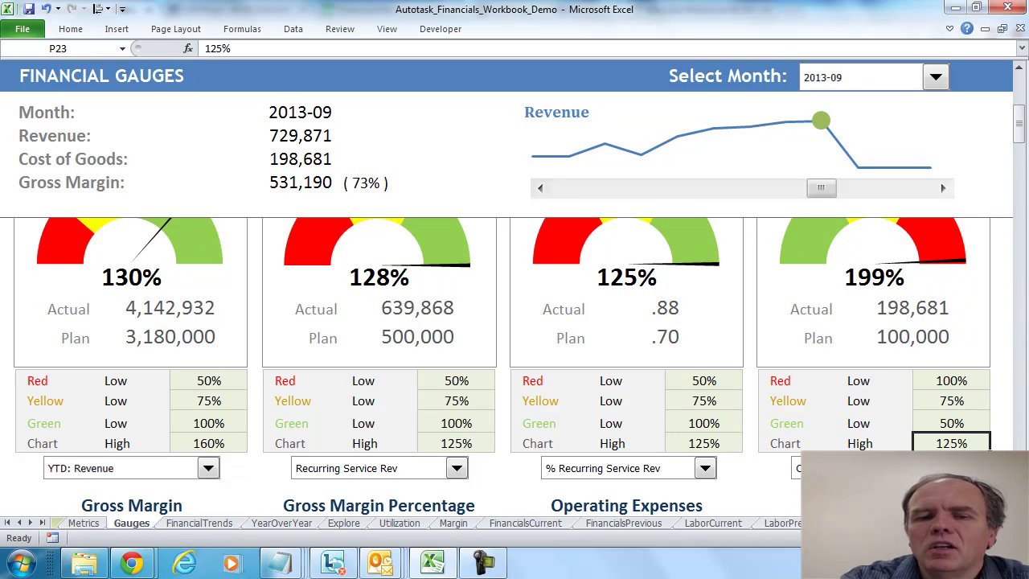
type("220")
key("Return")
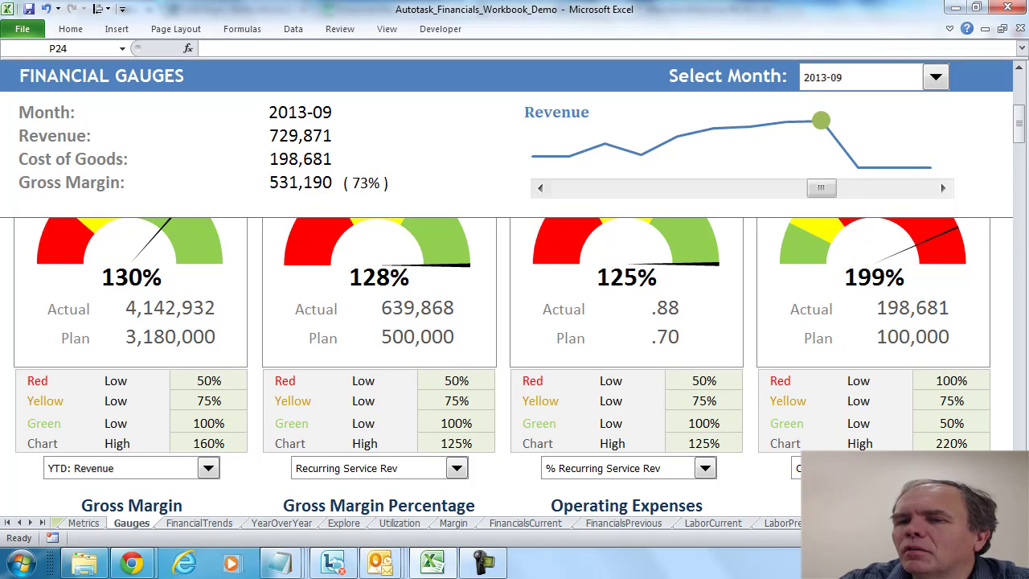
Step: Restore the Cost of Goods Sold gauge's Chart High value to 125% and select its Red Low threshold
left_click(951, 443)
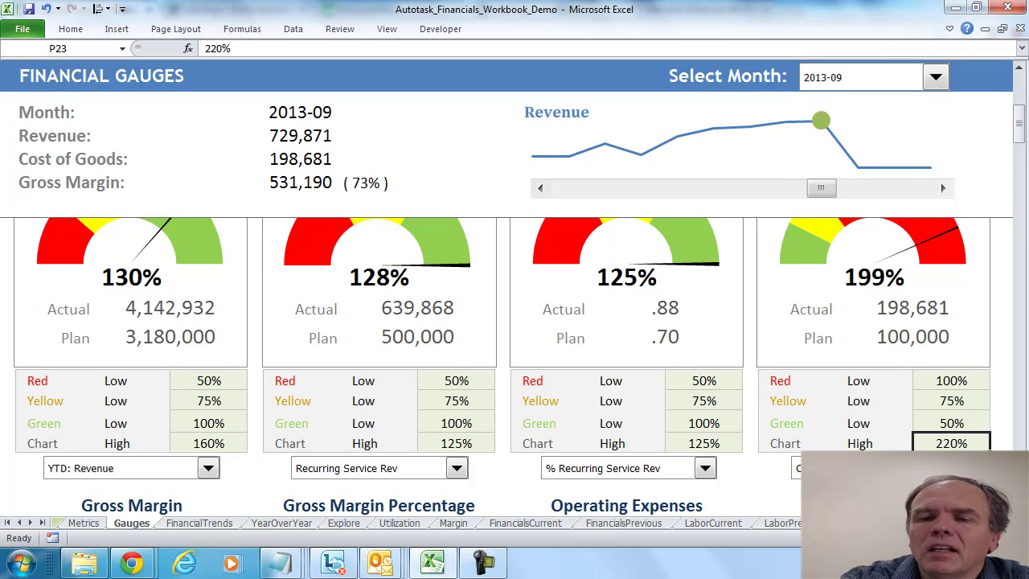
type("1")
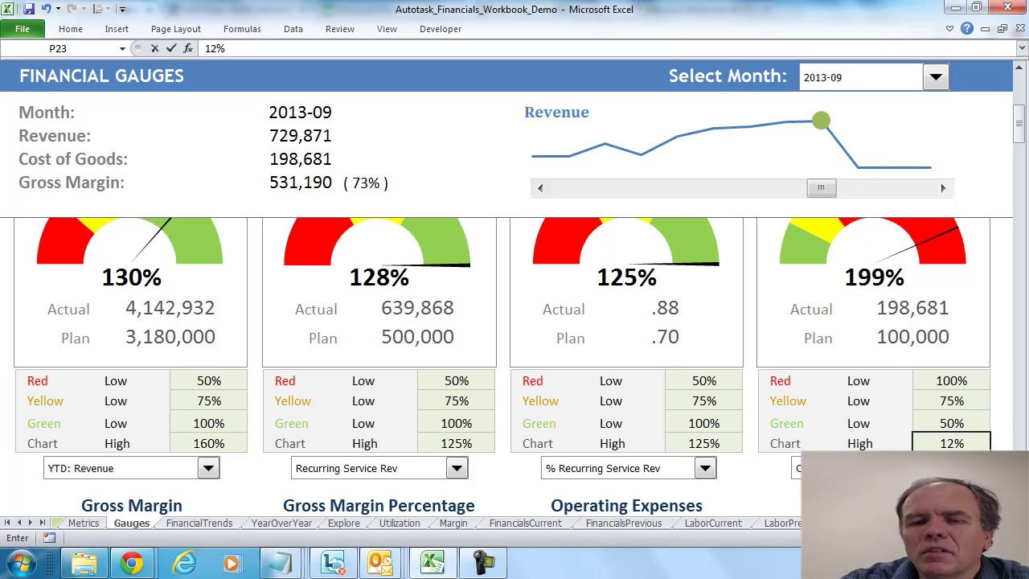
type("25")
key("Up")
key("Up")
key("Up")
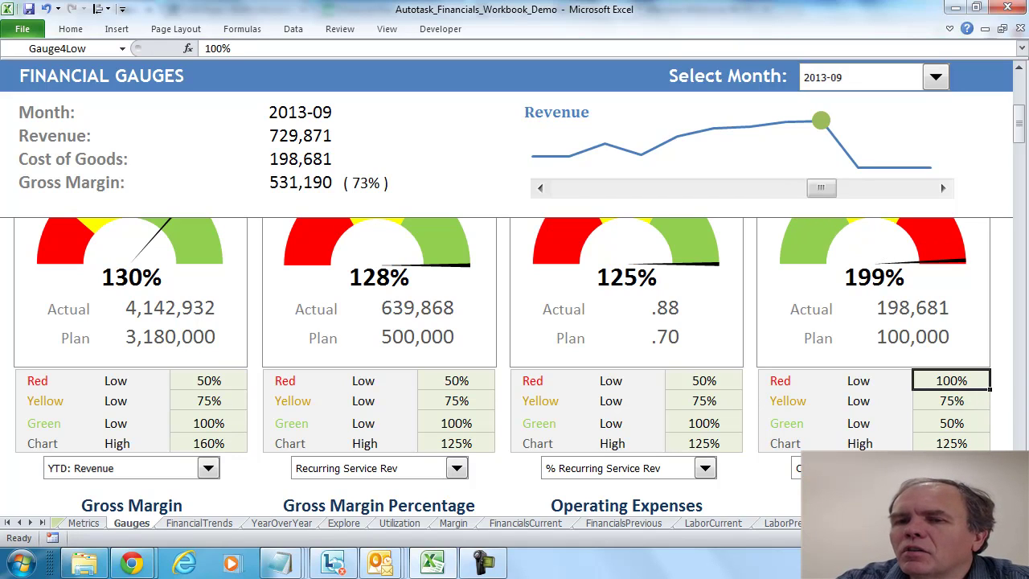
Step: Set the YTD: Revenue gauge's Red Low threshold to 80% and its Yellow Low threshold to 90%
key("Down")
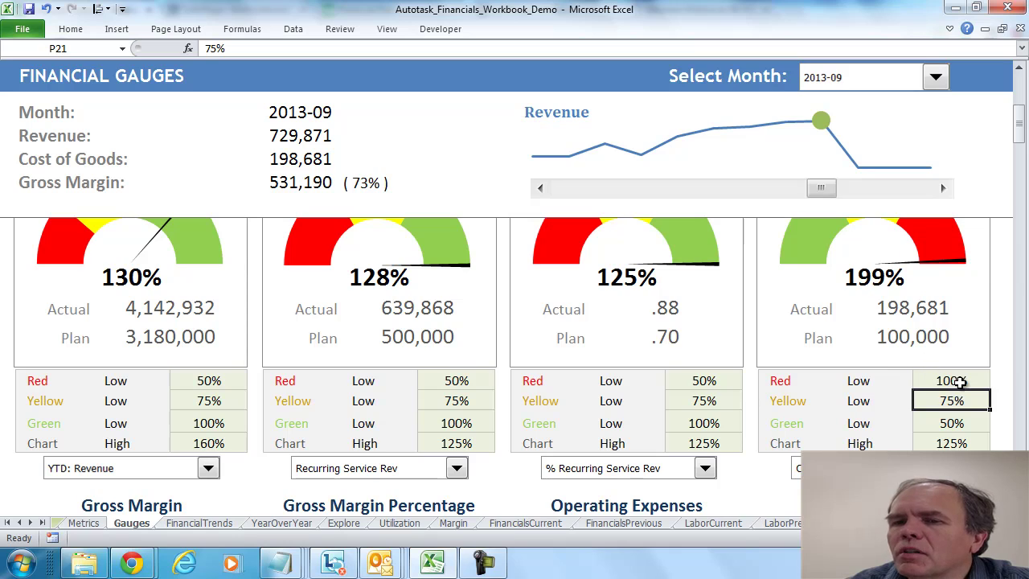
left_click(1019, 71)
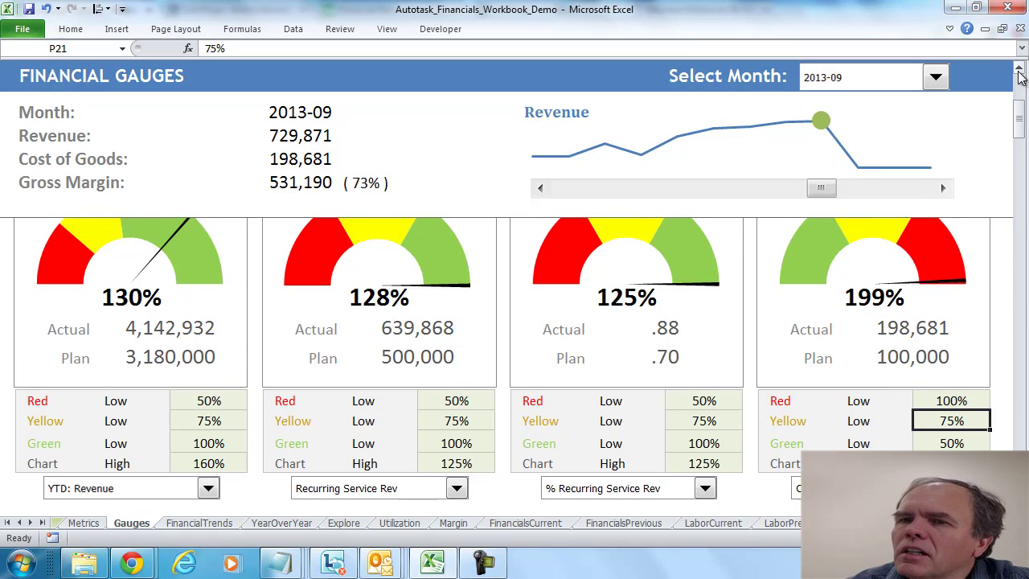
left_click(1020, 71)
left_click(1019, 71)
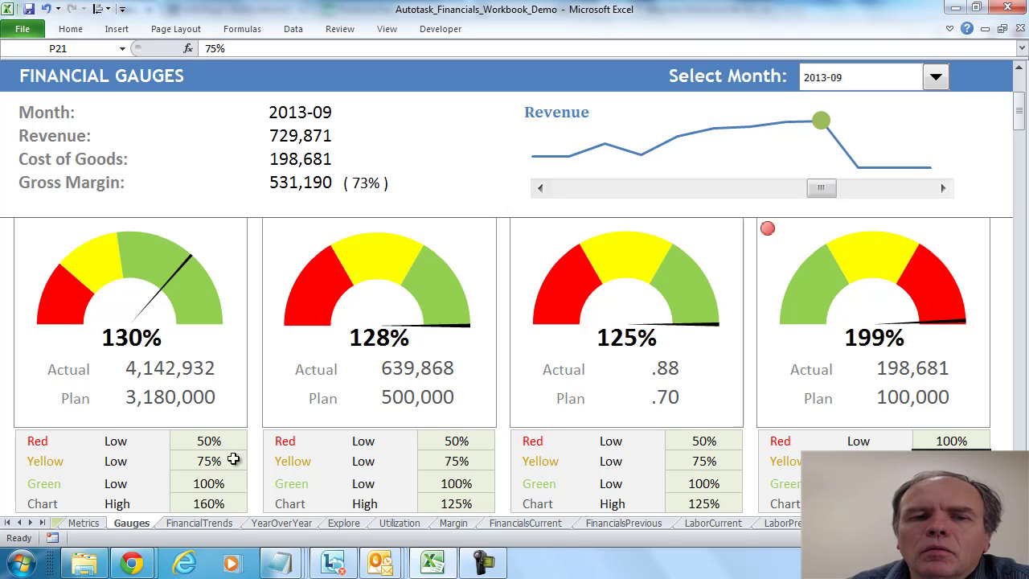
left_click(209, 440)
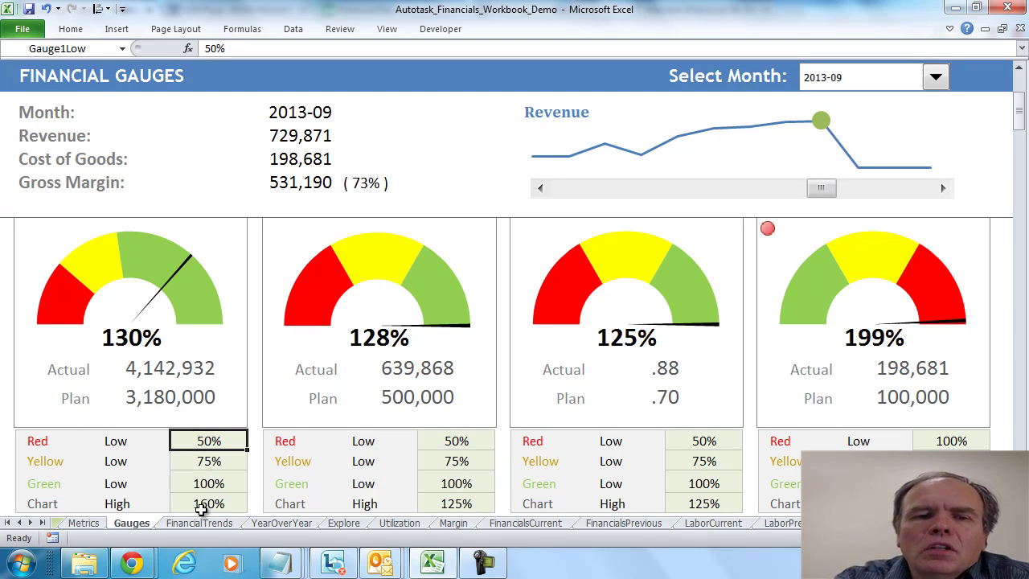
type("80")
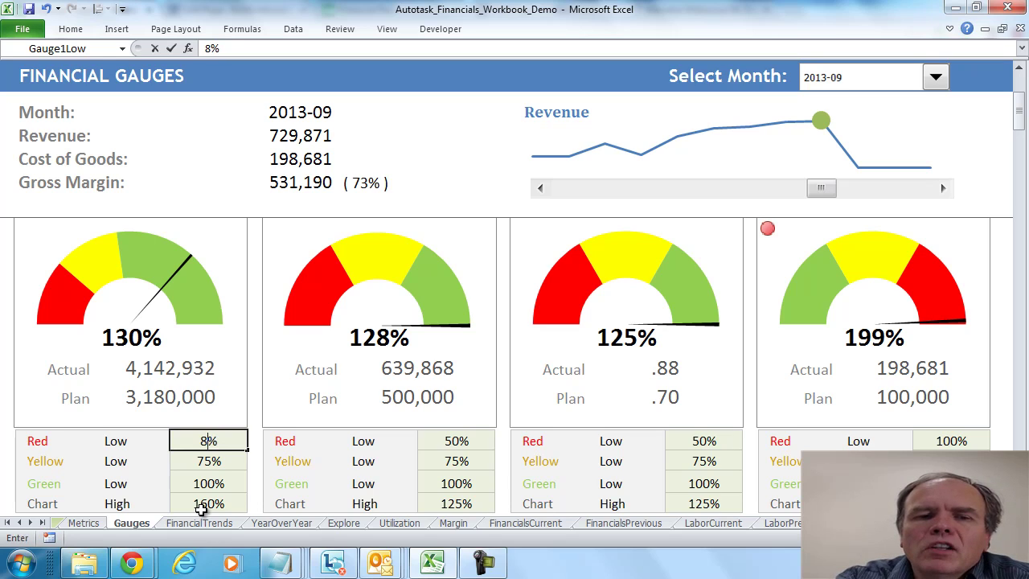
key("Return")
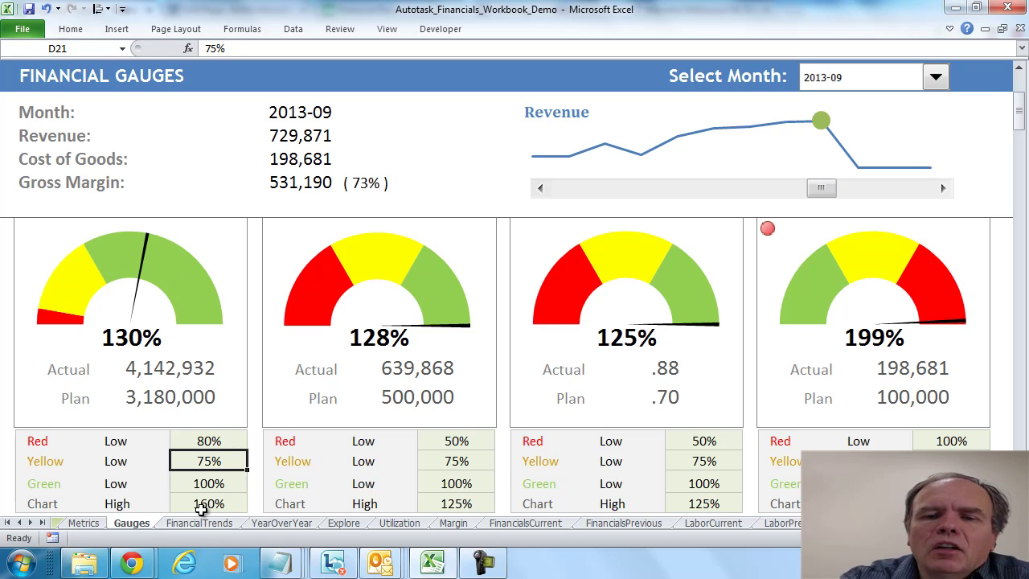
type("90")
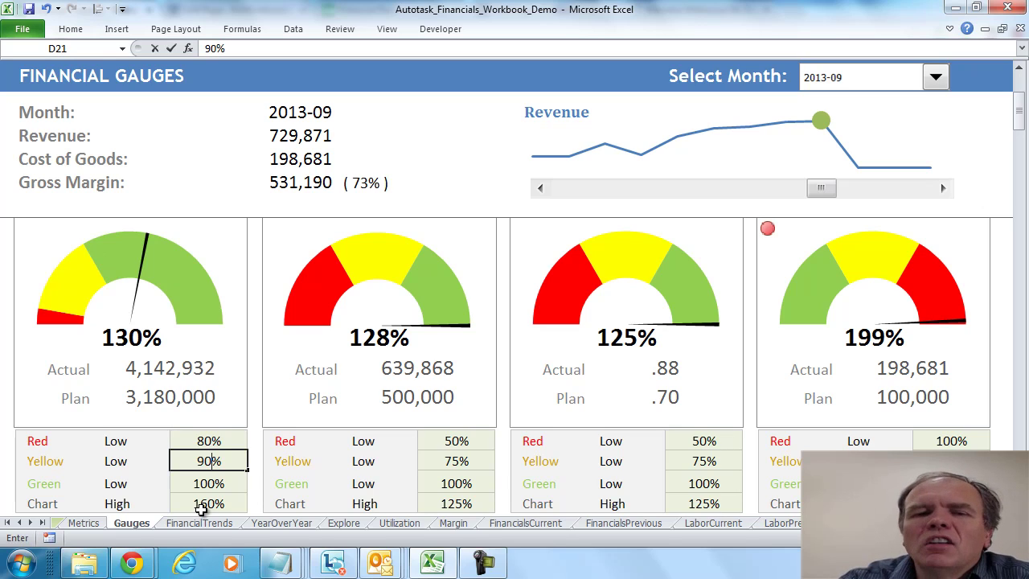
key("Return")
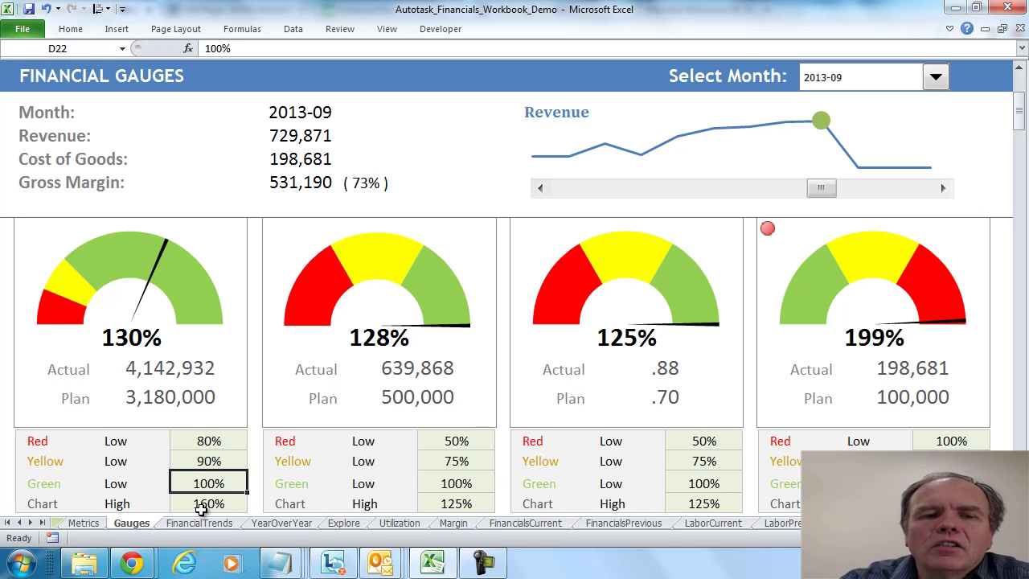
Step: Set the Chart High value of the YTD: Revenue gauge to 120%
left_click(201, 508)
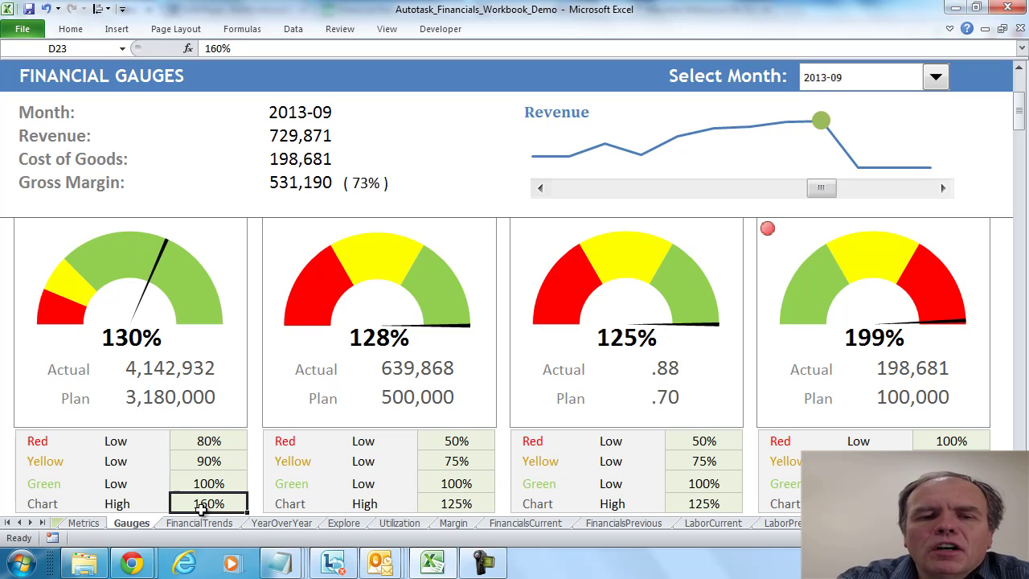
type("120")
key("Up")
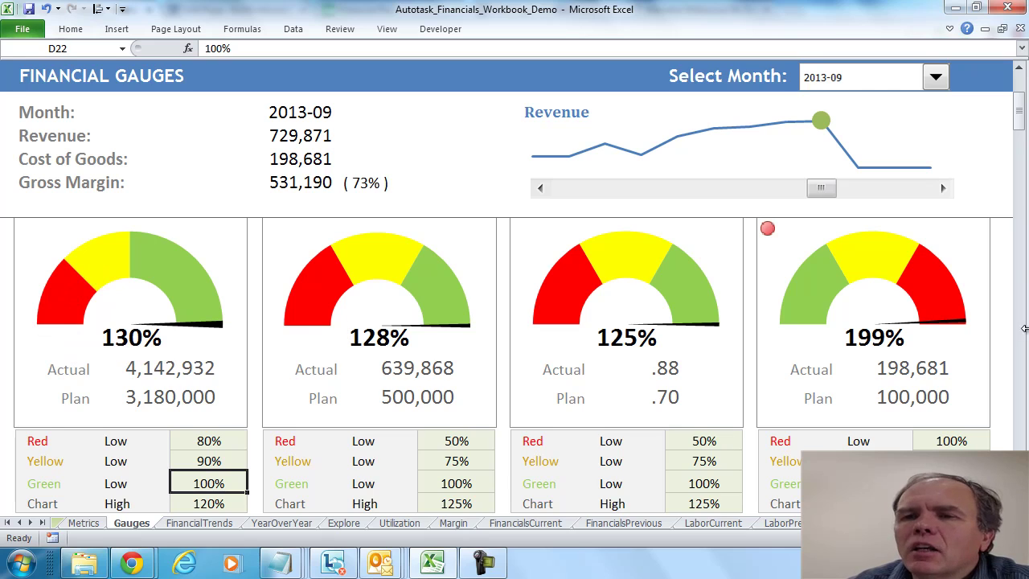
Step: Set the metric of the last gauge in the final row, beside YTD: Gross Margin Percentage, to Unselected
left_click_drag(1024, 117, 1023, 87)
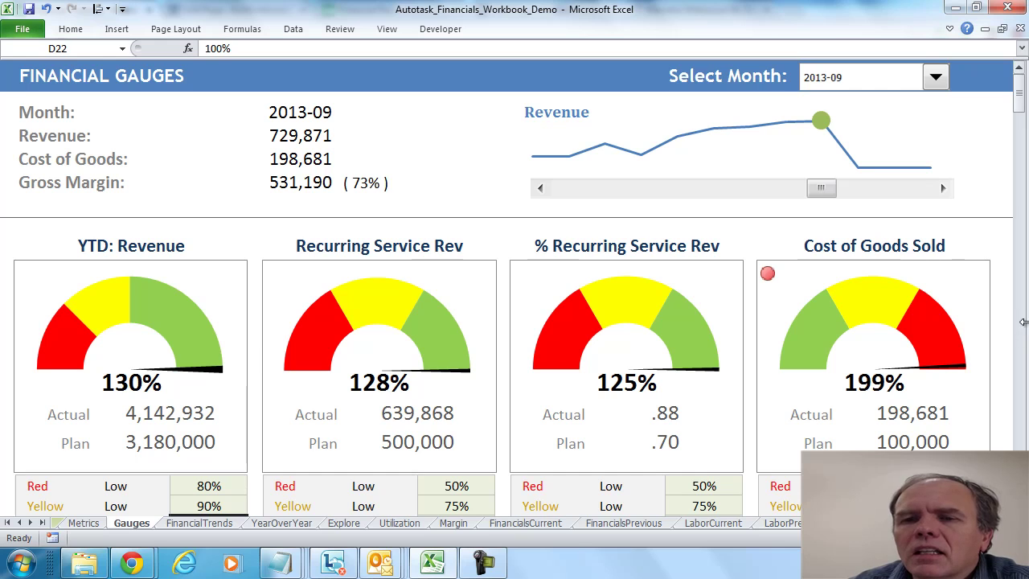
left_click_drag(1020, 101, 1025, 412)
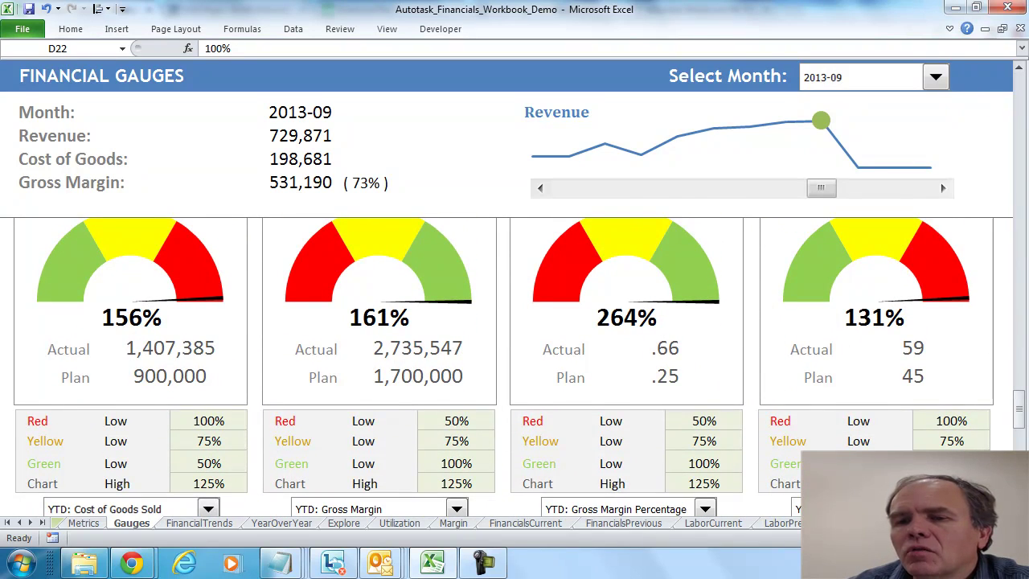
left_click(953, 509)
left_click_drag(959, 483, 960, 404)
left_click(876, 397)
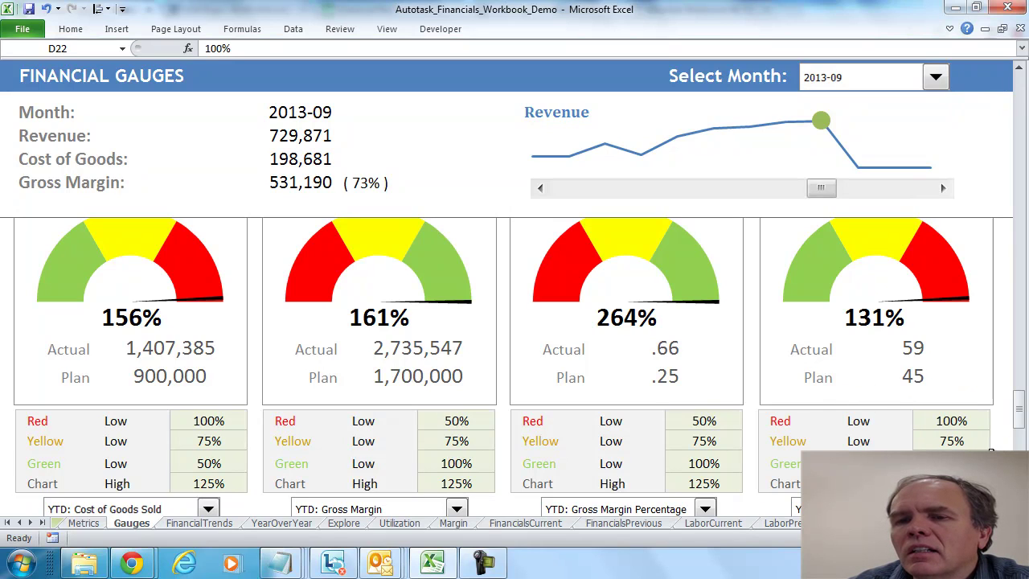
left_click_drag(1017, 435, 1019, 444)
left_click(956, 449)
left_click_drag(959, 422, 959, 358)
left_click(912, 347)
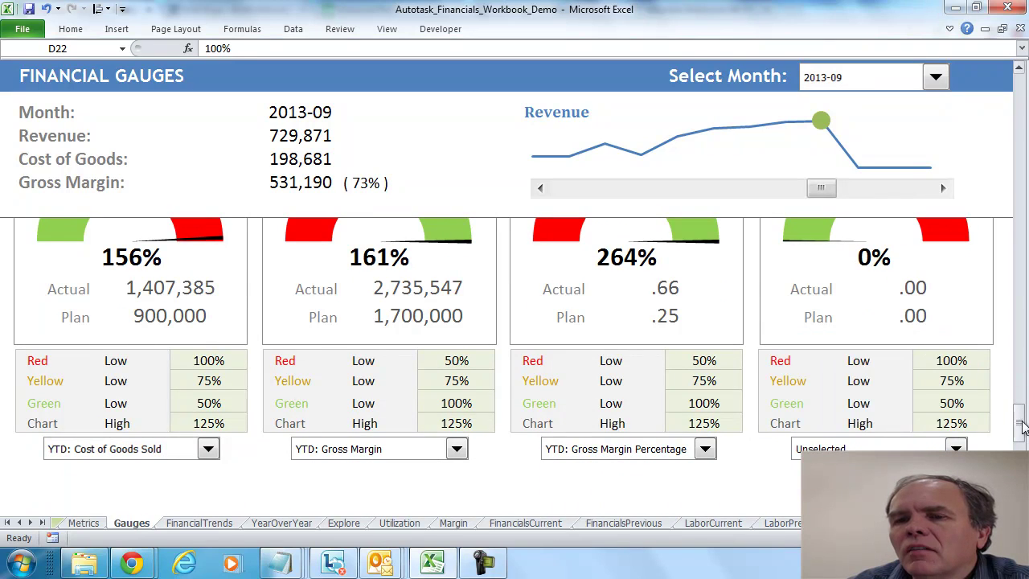
Step: Highlight the Cost of Goods Sold gauge block from its title through its threshold table, and clear the selection
left_click_drag(1018, 427, 1020, 264)
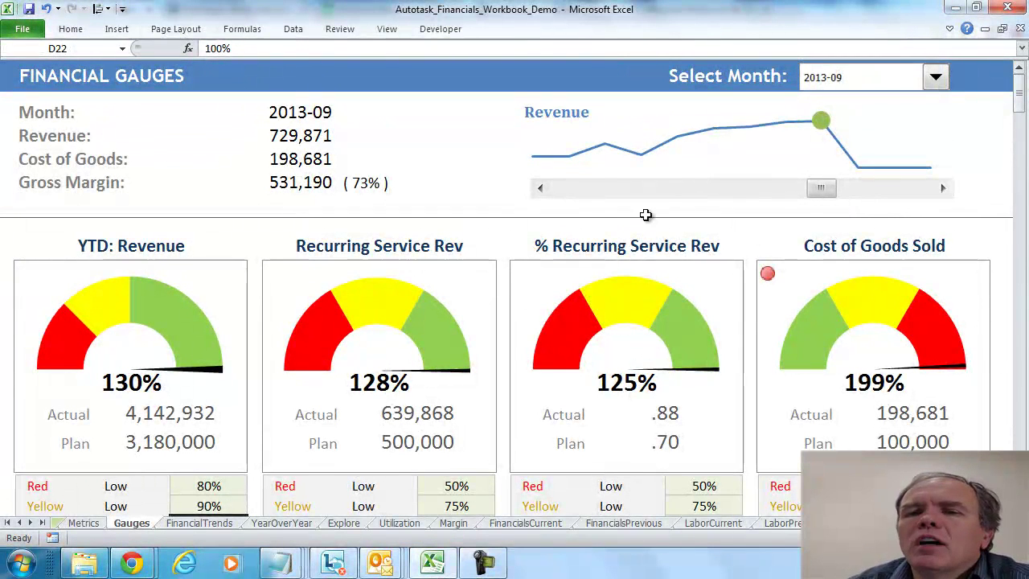
mouse_move(1019, 92)
left_mouse_down()
mouse_move(1022, 156)
mouse_move(1023, 112)
left_mouse_up()
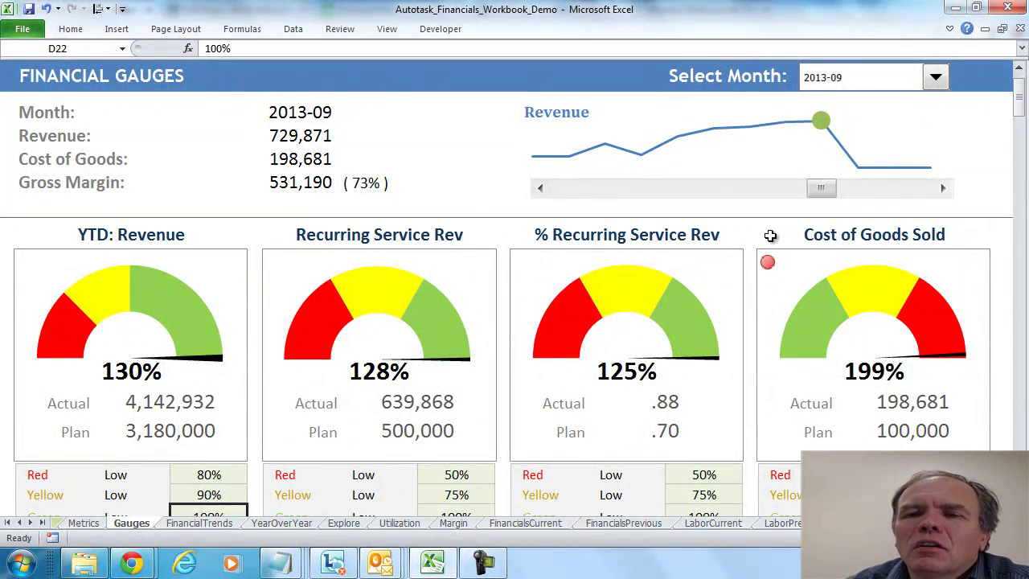
left_click_drag(792, 235, 929, 447)
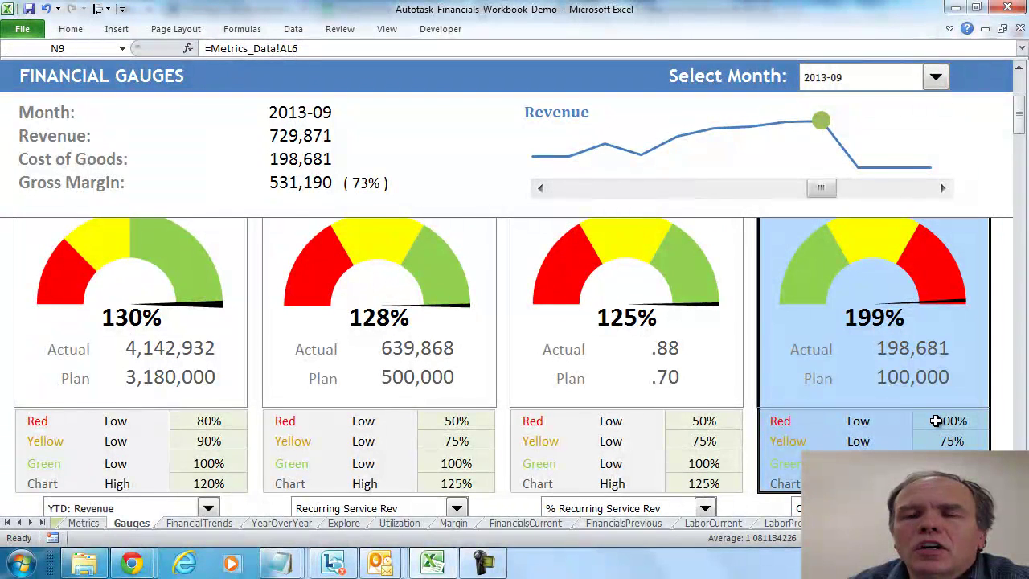
left_click_drag(1025, 130, 1025, 114)
left_click(1000, 272)
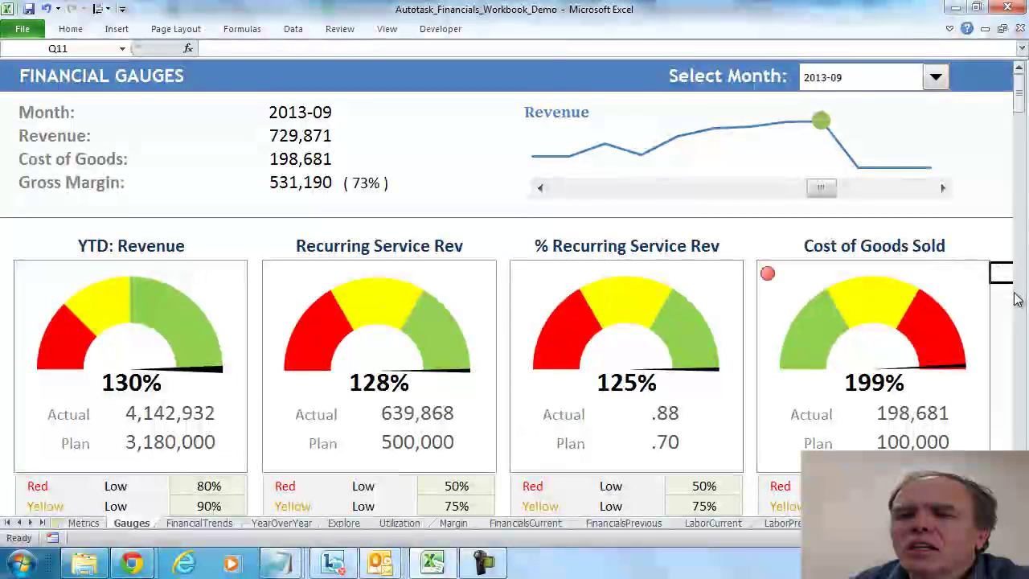